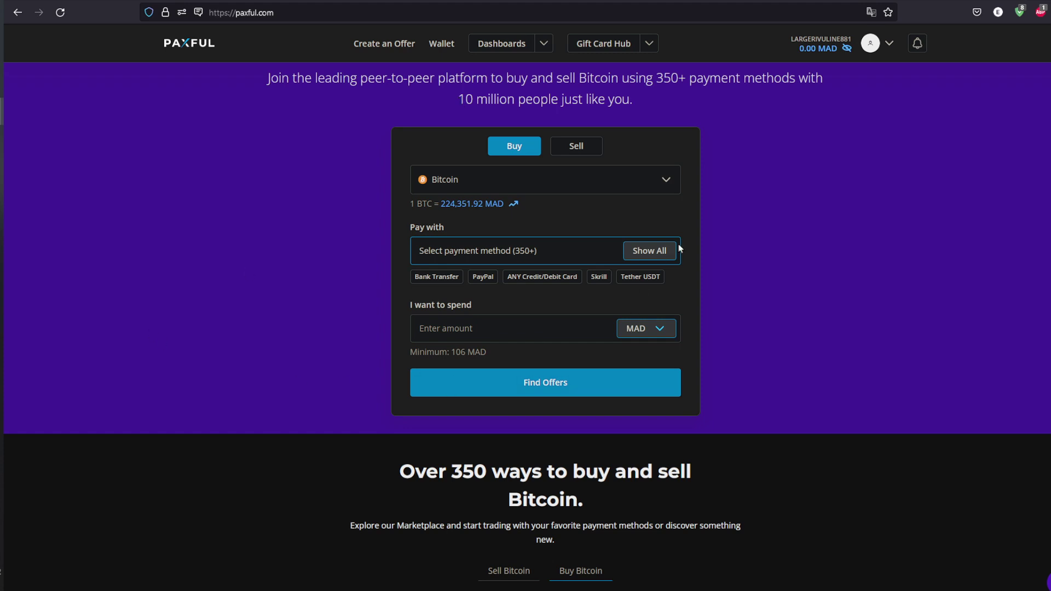
- Search the payment methods for 'payo' and choose Payoneer
{"action": "left_click", "coordinate": [653, 251]}
{"action": "type", "text": "payo"}
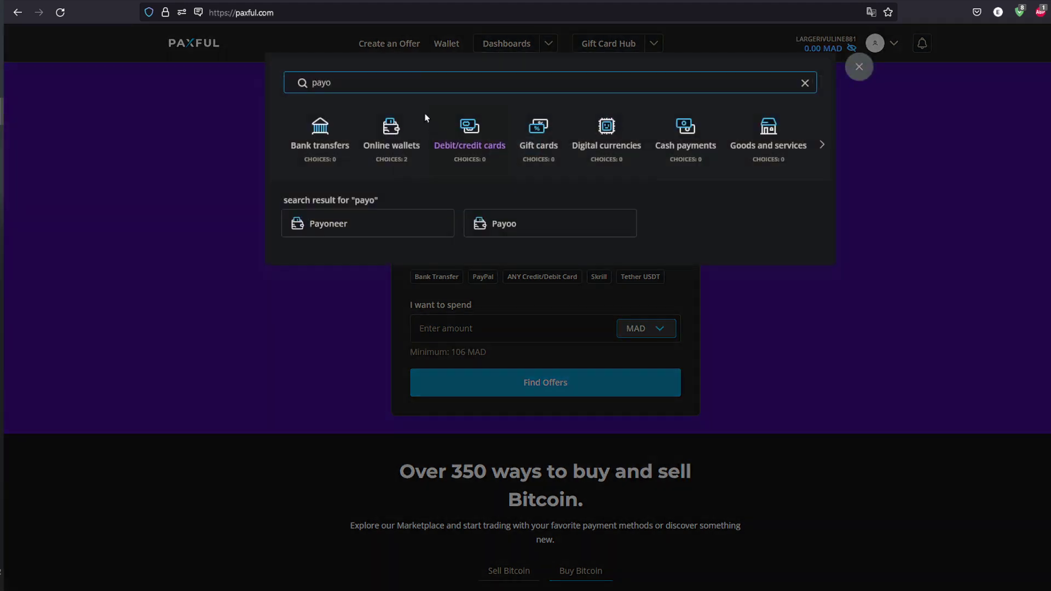
{"action": "key", "text": "ctrl+a"}
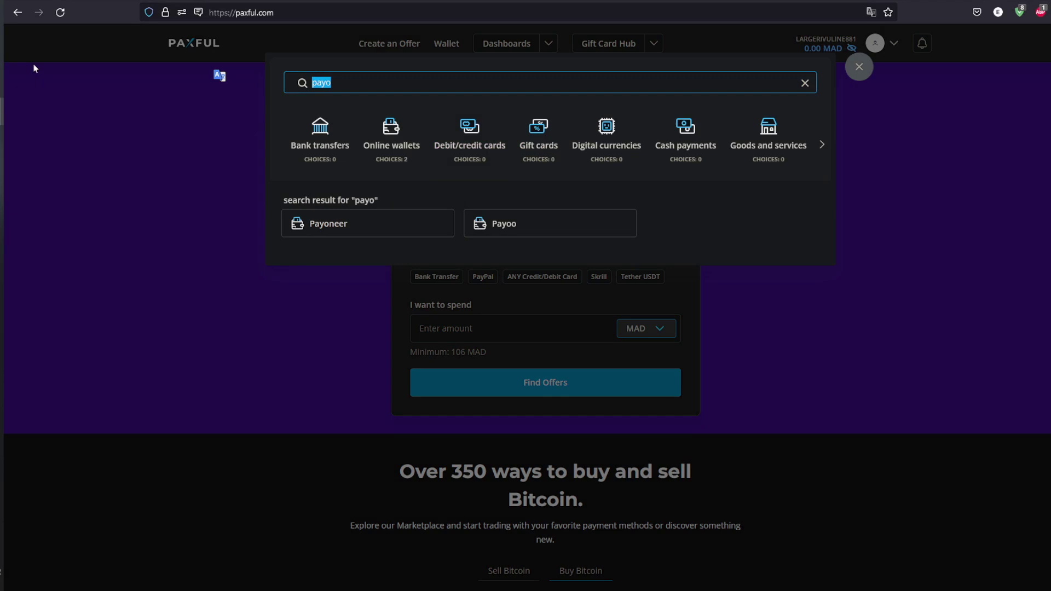
{"action": "type", "text": "payo"}
{"action": "left_click", "coordinate": [344, 238]}
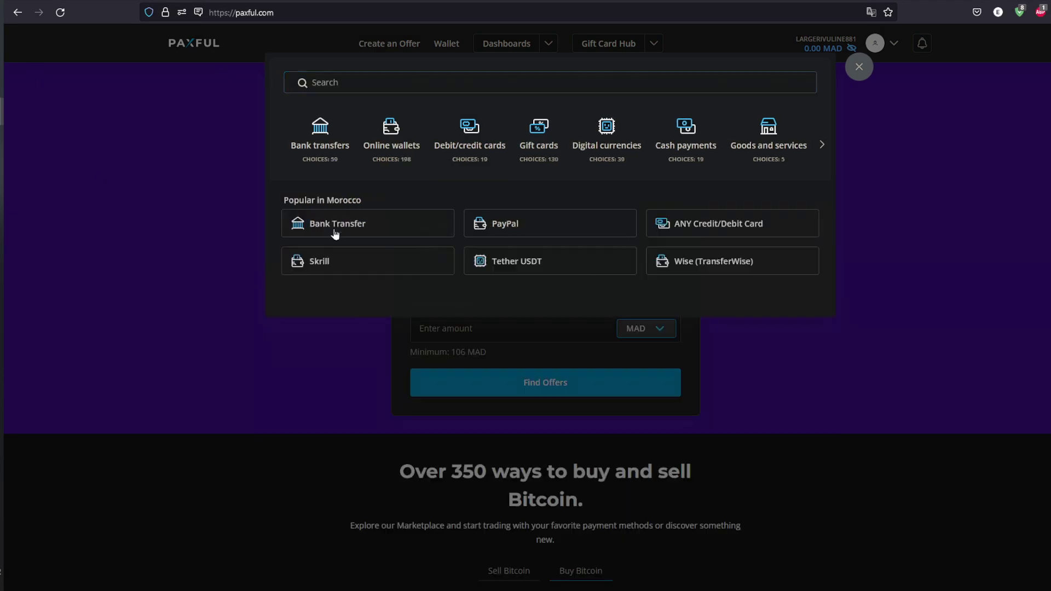
{"action": "left_click", "coordinate": [507, 329]}
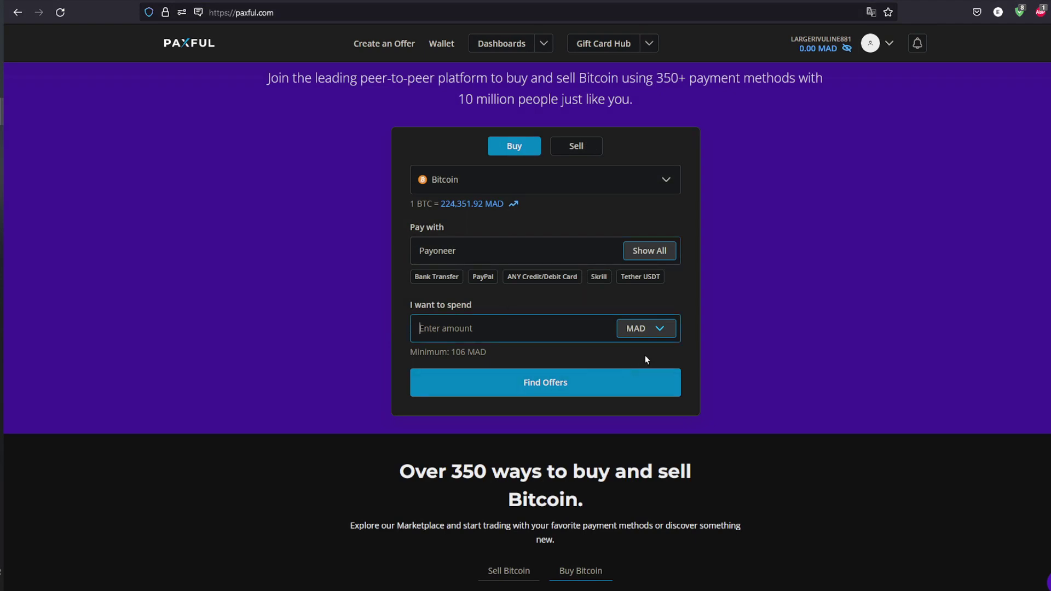
- Switch the spend currency from MAD to US Dollar and enter 10 as the amount
{"action": "left_click", "coordinate": [633, 328]}
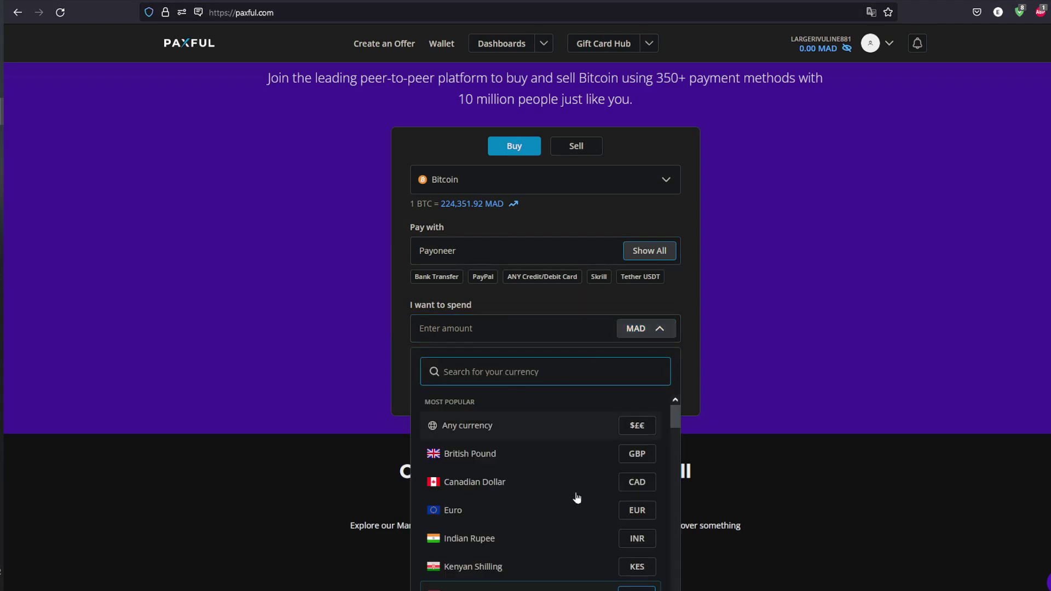
{"action": "scroll", "coordinate": [575, 493], "scroll_direction": "down", "scroll_amount": 2}
{"action": "scroll", "coordinate": [589, 542], "scroll_direction": "down", "scroll_amount": 1}
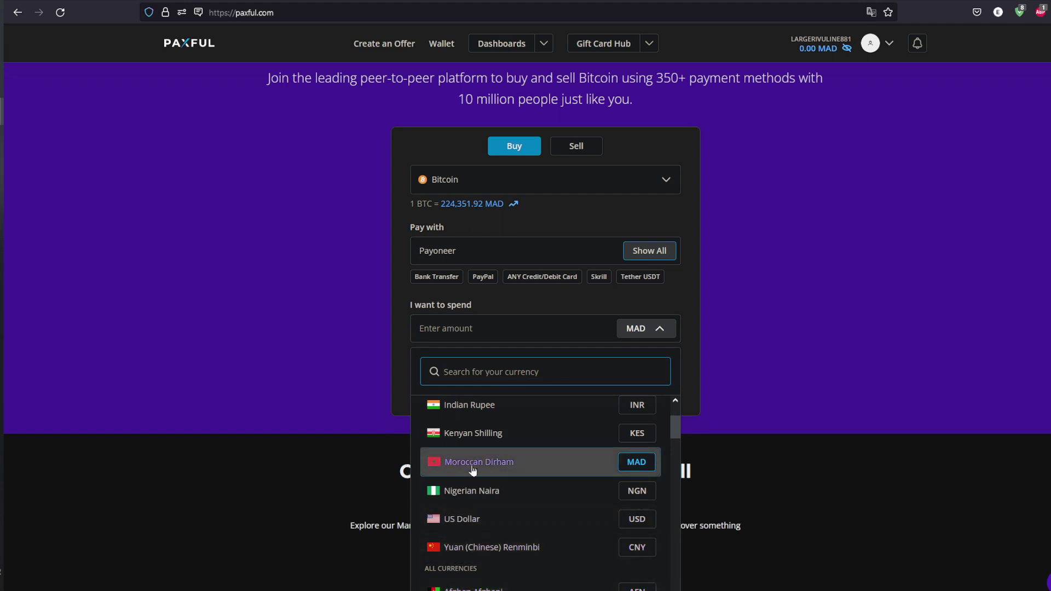
{"action": "type", "text": "us"}
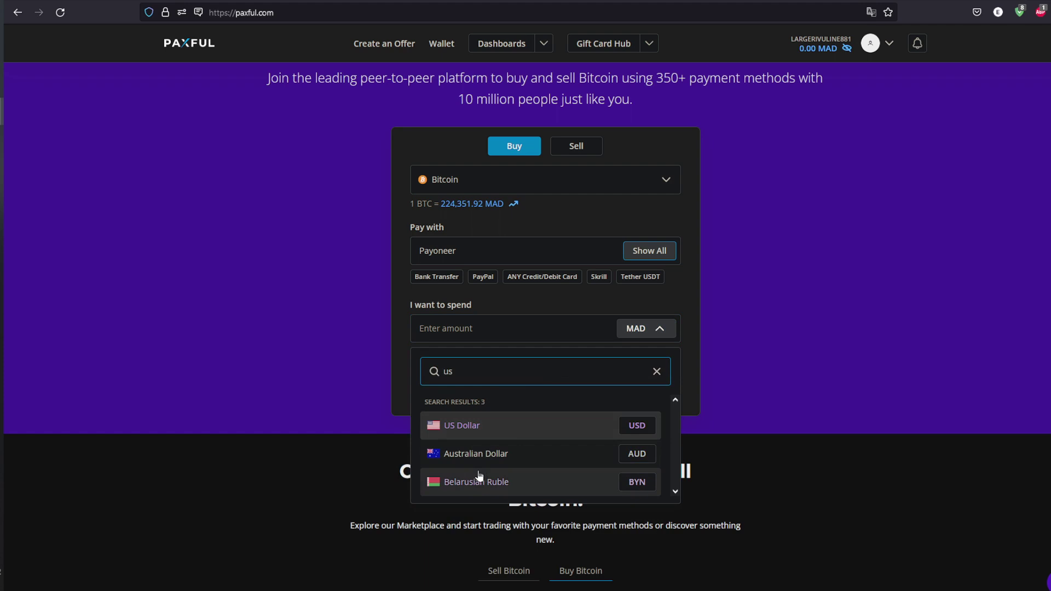
{"action": "left_click", "coordinate": [543, 434]}
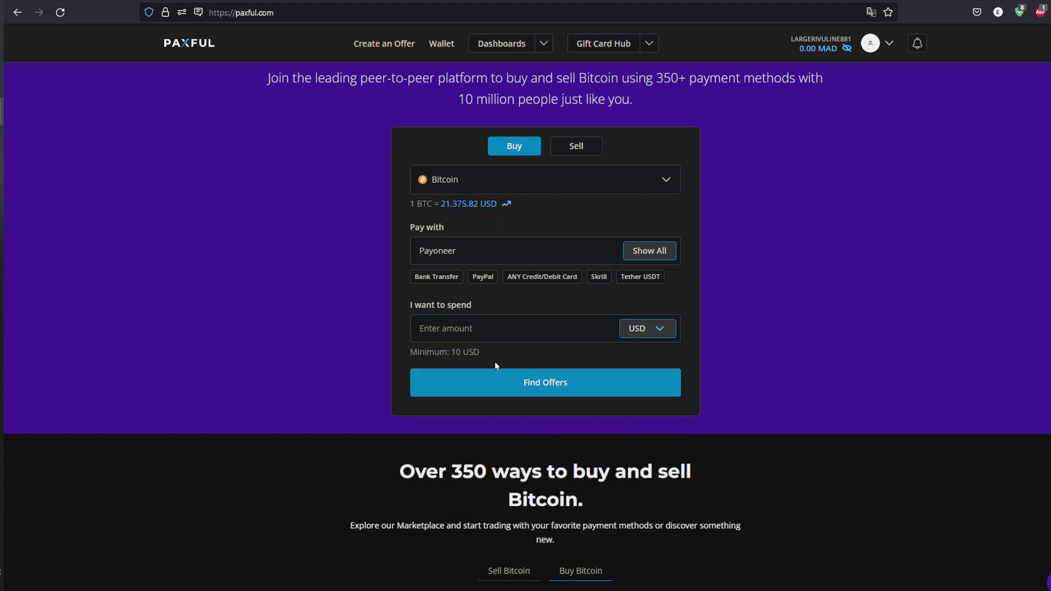
{"action": "left_click", "coordinate": [489, 325]}
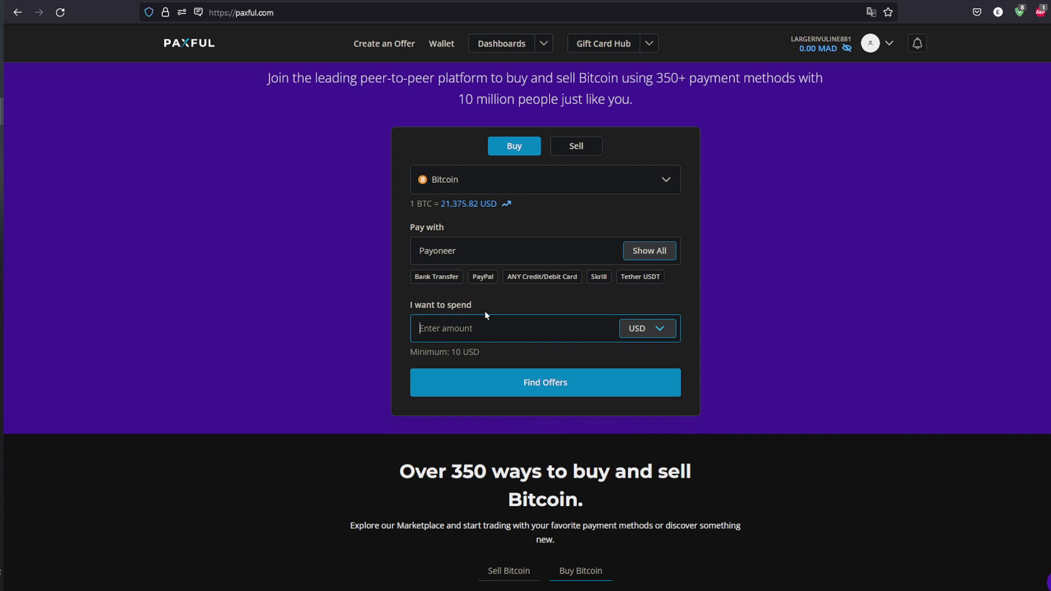
{"action": "type", "text": "10"}
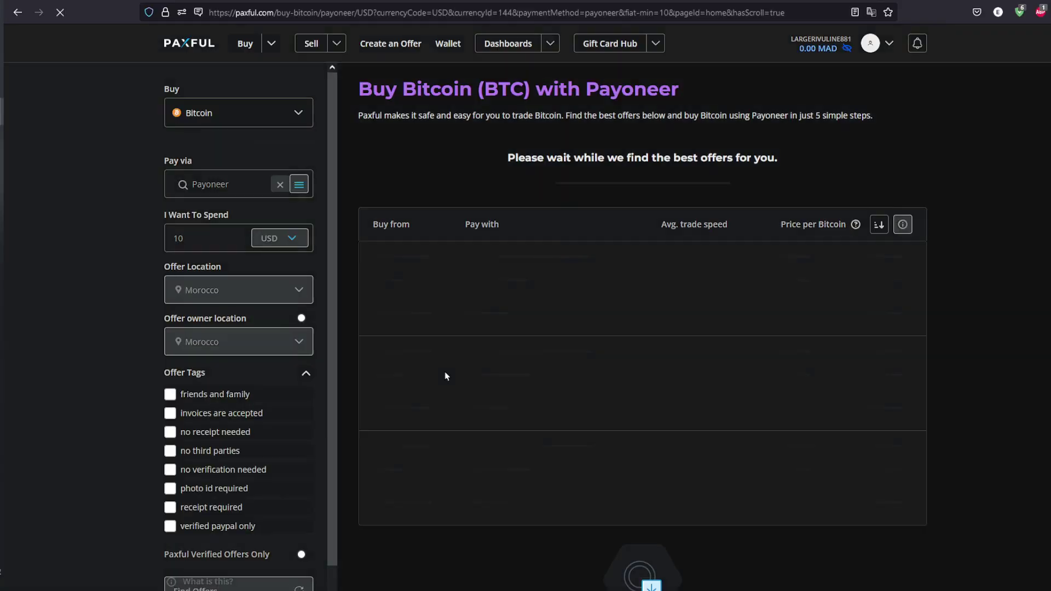
{"action": "scroll", "coordinate": [462, 346], "scroll_direction": "down", "scroll_amount": 5}
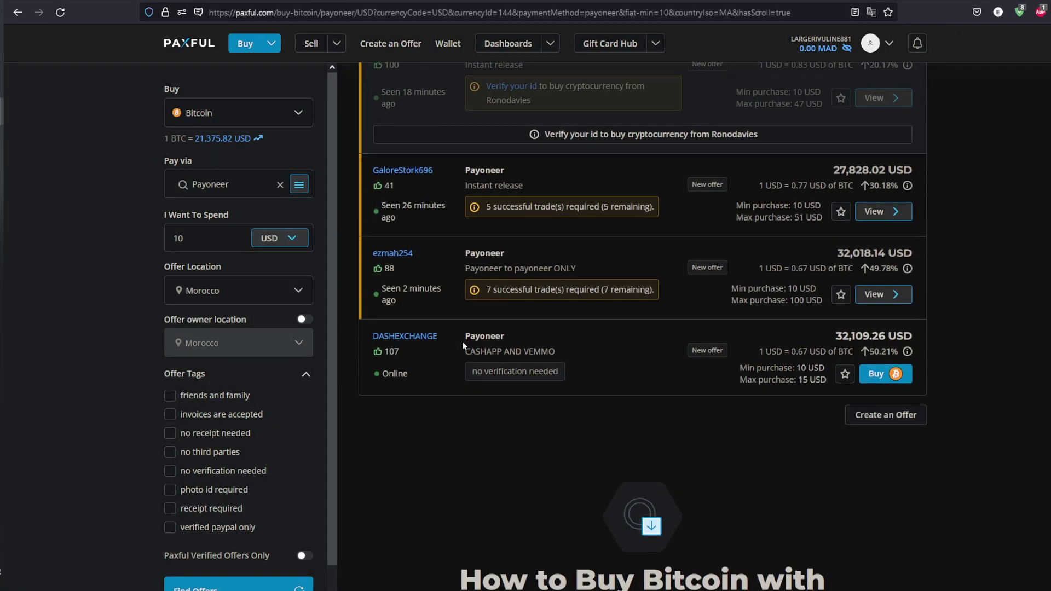
{"action": "scroll", "coordinate": [462, 346], "scroll_direction": "up", "scroll_amount": 5}
{"action": "scroll", "coordinate": [462, 347], "scroll_direction": "down", "scroll_amount": 4}
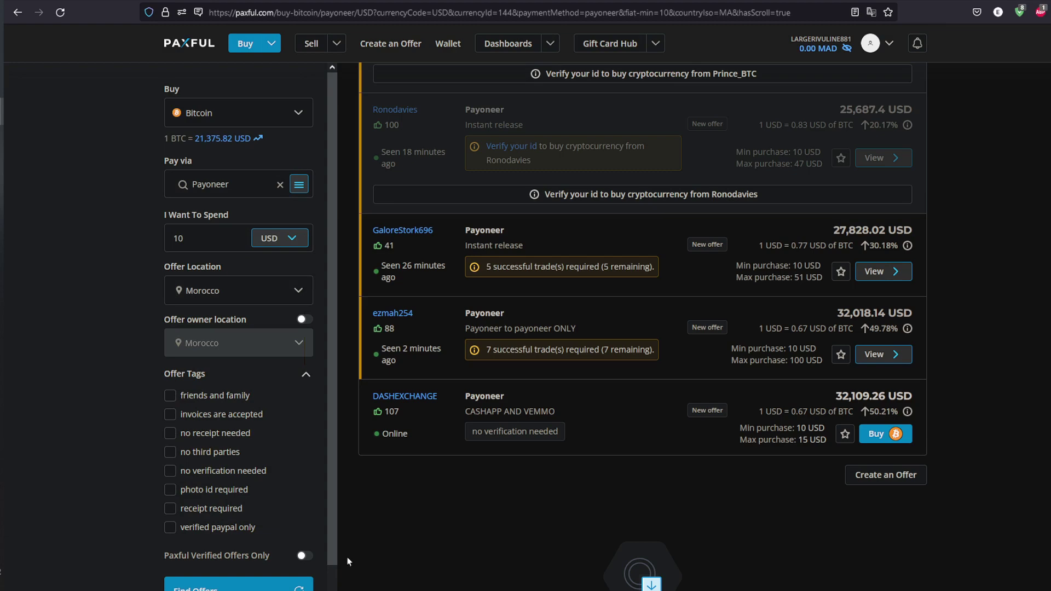
{"action": "scroll", "coordinate": [334, 556], "scroll_direction": "up", "scroll_amount": 5}
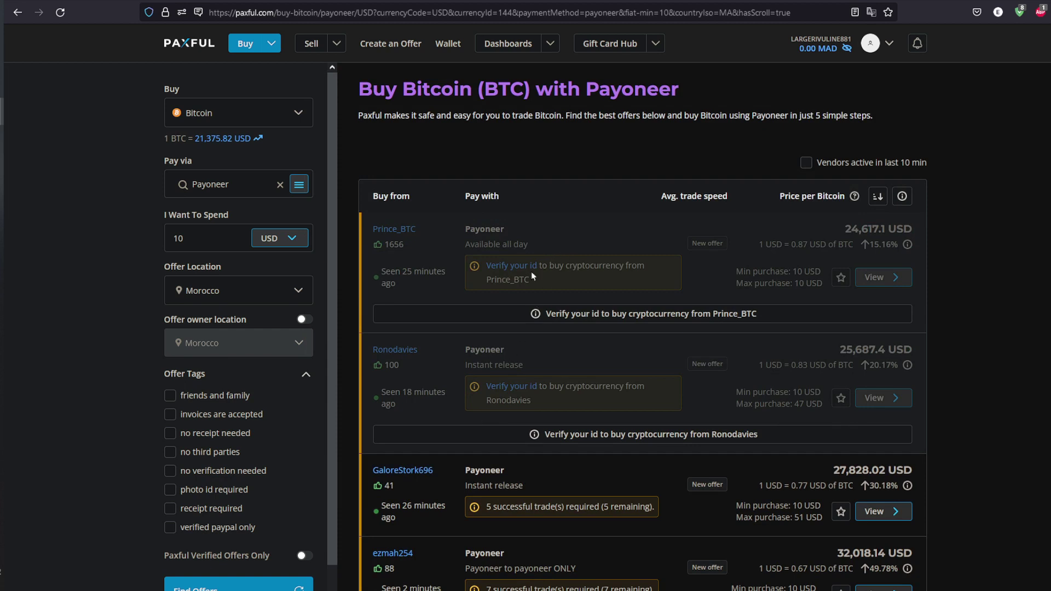
- Follow the 'Verify your id' link on a restricted Payoneer offer
{"action": "left_click", "coordinate": [492, 325]}
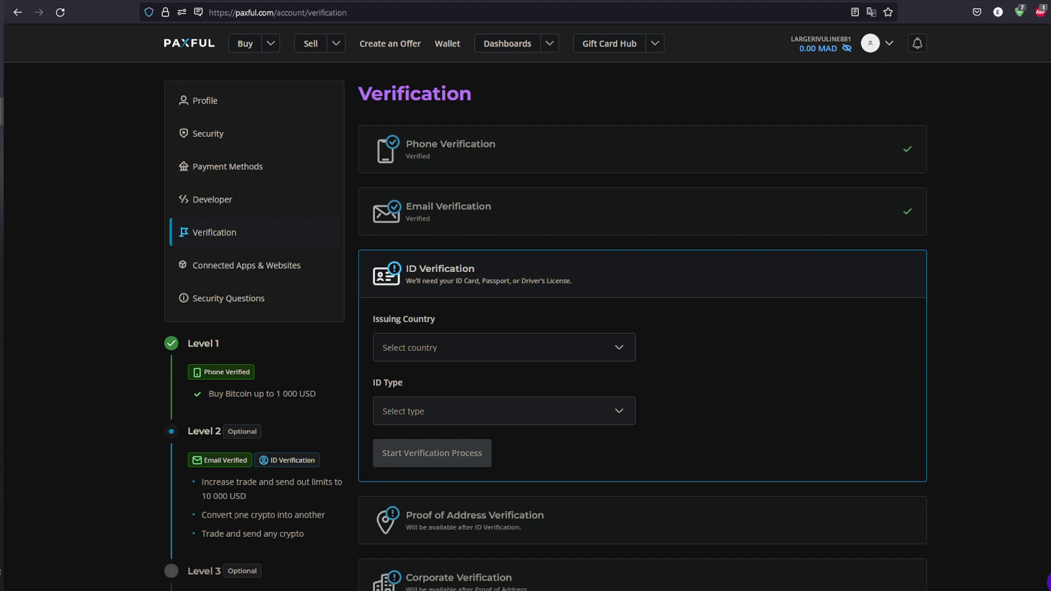
- Go back to the 10 USD Payoneer Bitcoin offers list
{"action": "key", "text": "F5"}
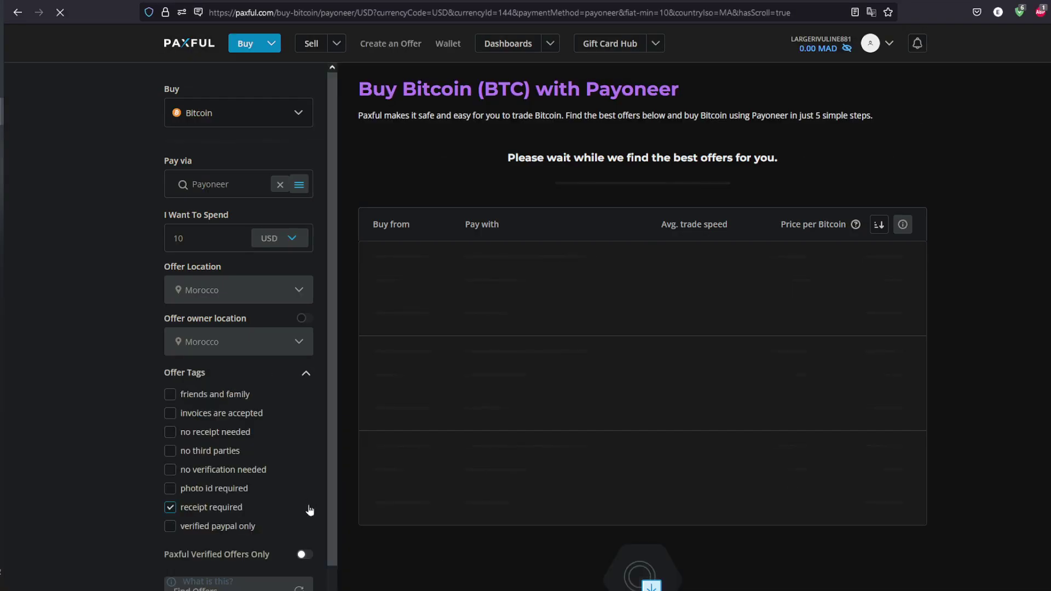
{"action": "scroll", "coordinate": [584, 499], "scroll_direction": "down", "scroll_amount": 2}
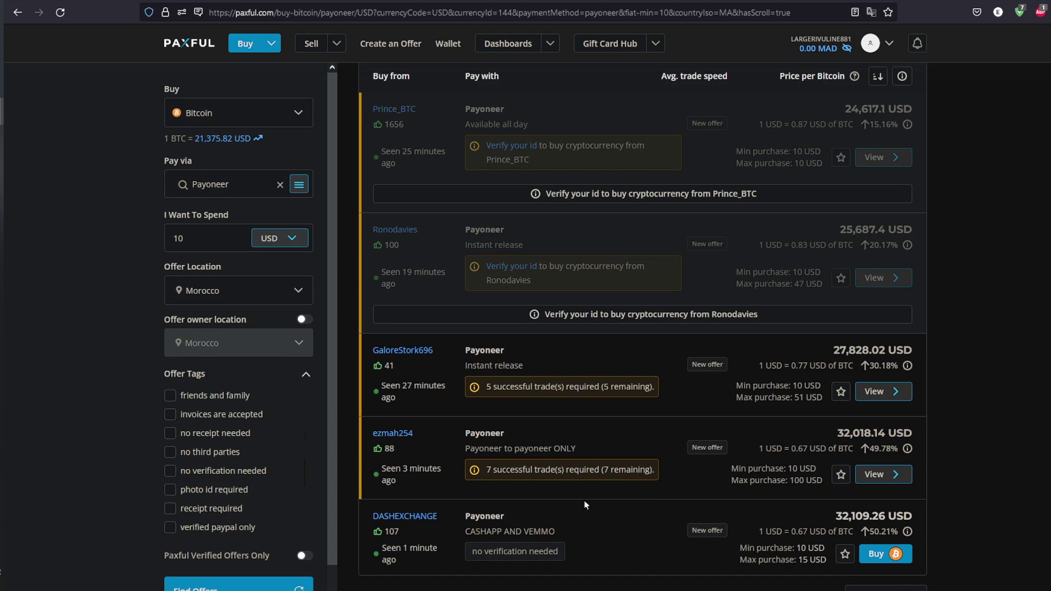
{"action": "scroll", "coordinate": [584, 500], "scroll_direction": "up", "scroll_amount": 2}
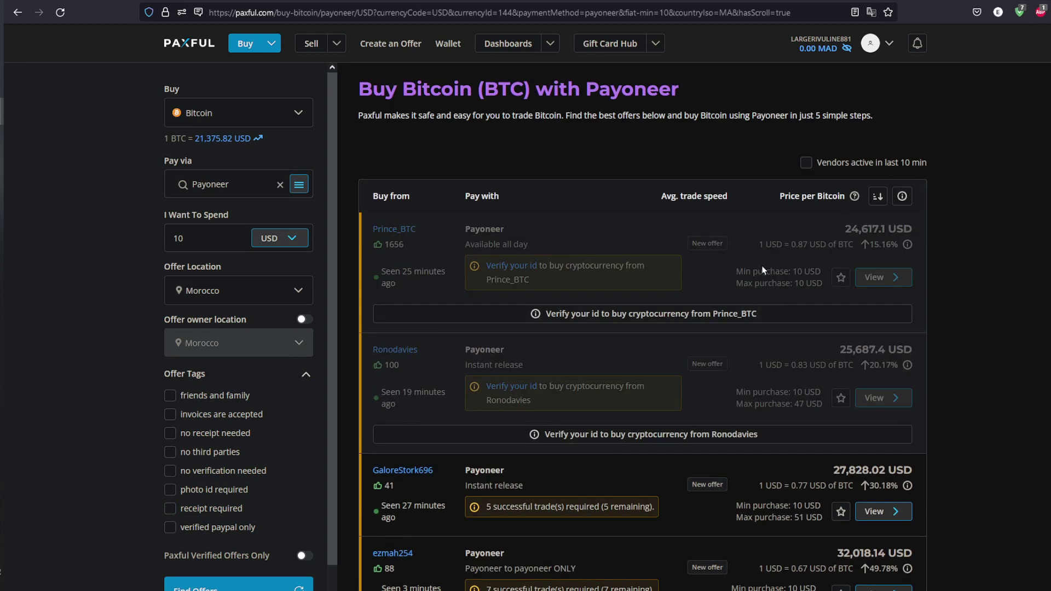
{"action": "scroll", "coordinate": [667, 320], "scroll_direction": "down", "scroll_amount": 3}
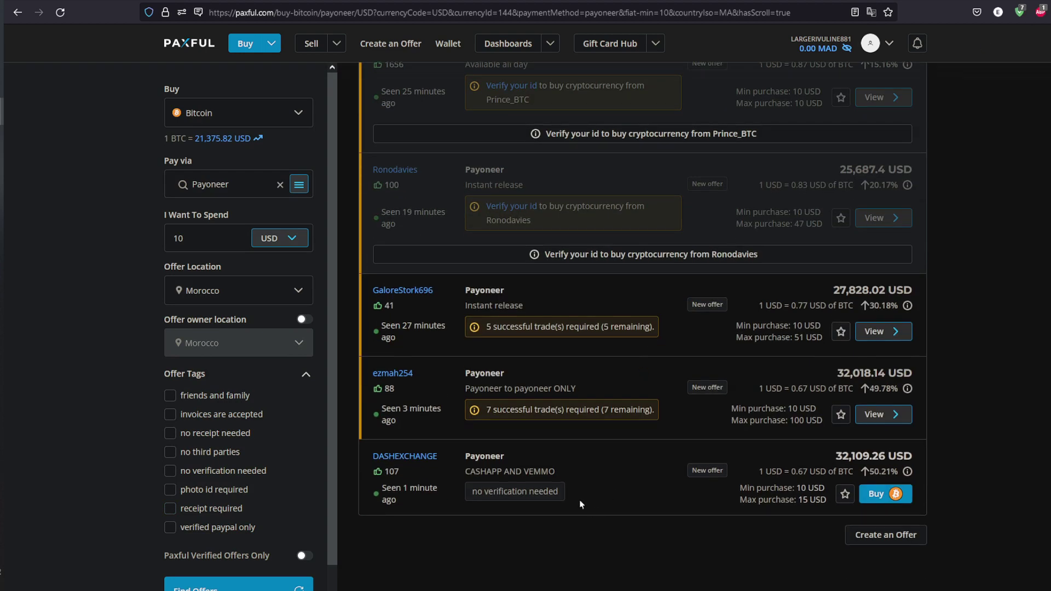
- Open the buy page of the DASHEXCHANGE no-verification offer for 10 USD
{"action": "left_click", "coordinate": [875, 494]}
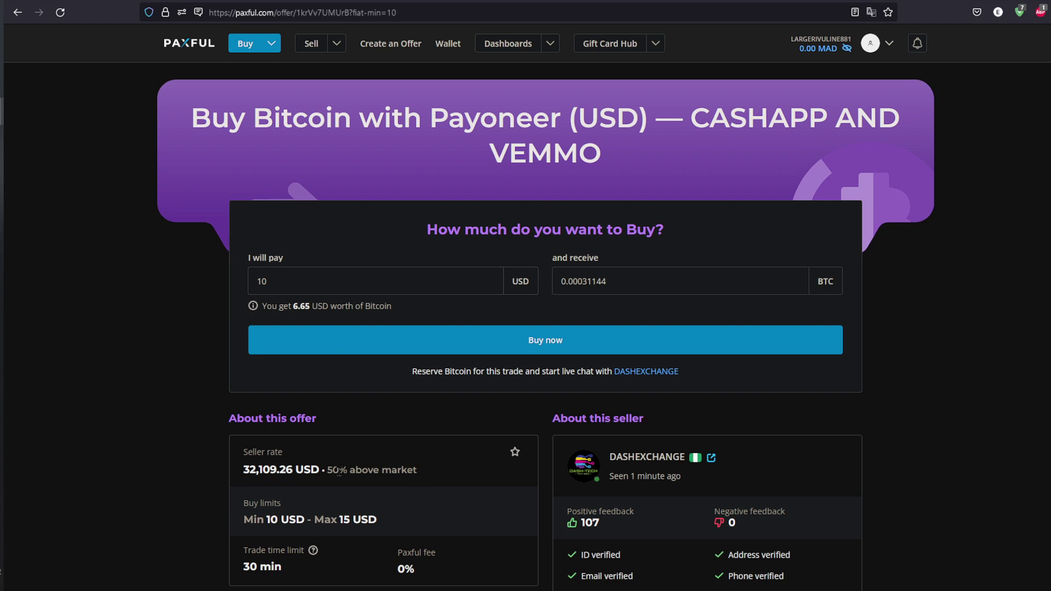
- Highlight the seller's 50% above-market rate, then go back to the offers list
{"action": "left_click_drag", "start_coordinate": [338, 470], "coordinate": [374, 472]}
{"action": "left_click", "coordinate": [387, 446]}
{"action": "key", "text": "F5"}
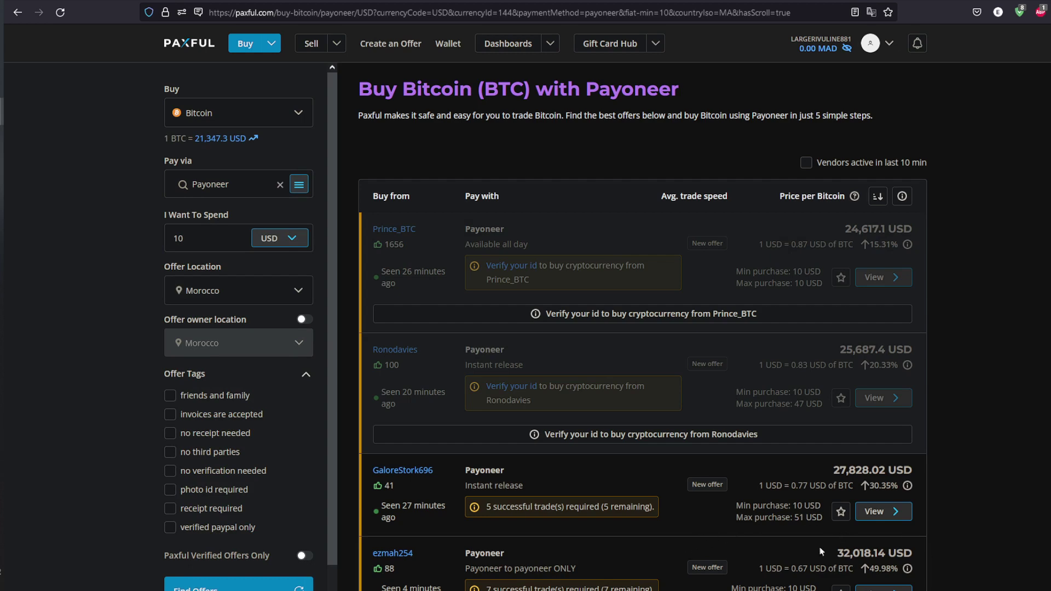
{"action": "scroll", "coordinate": [821, 551], "scroll_direction": "down", "scroll_amount": 1}
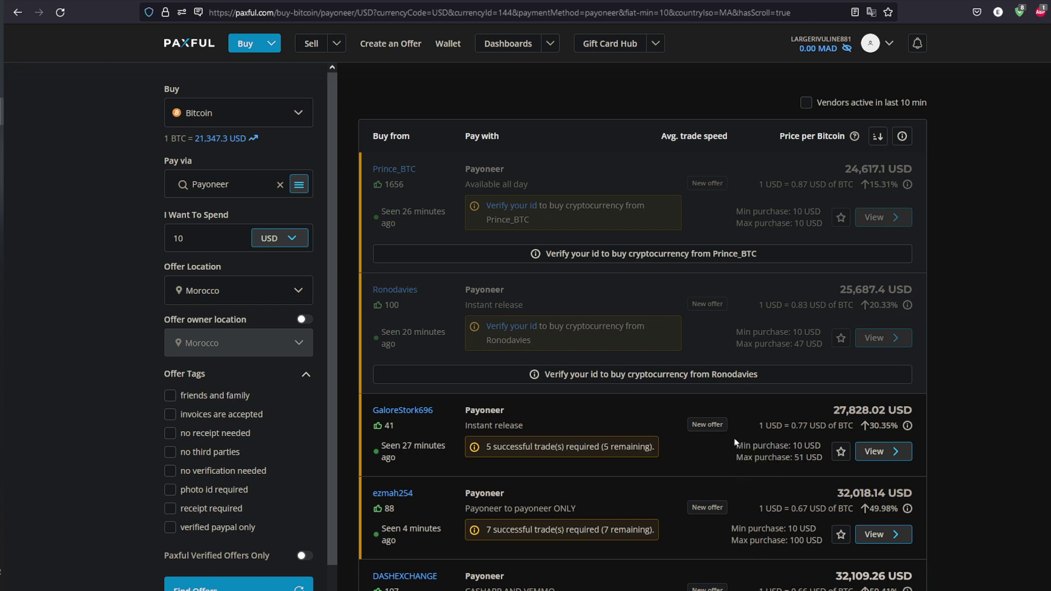
{"action": "left_click_drag", "start_coordinate": [736, 443], "coordinate": [823, 460]}
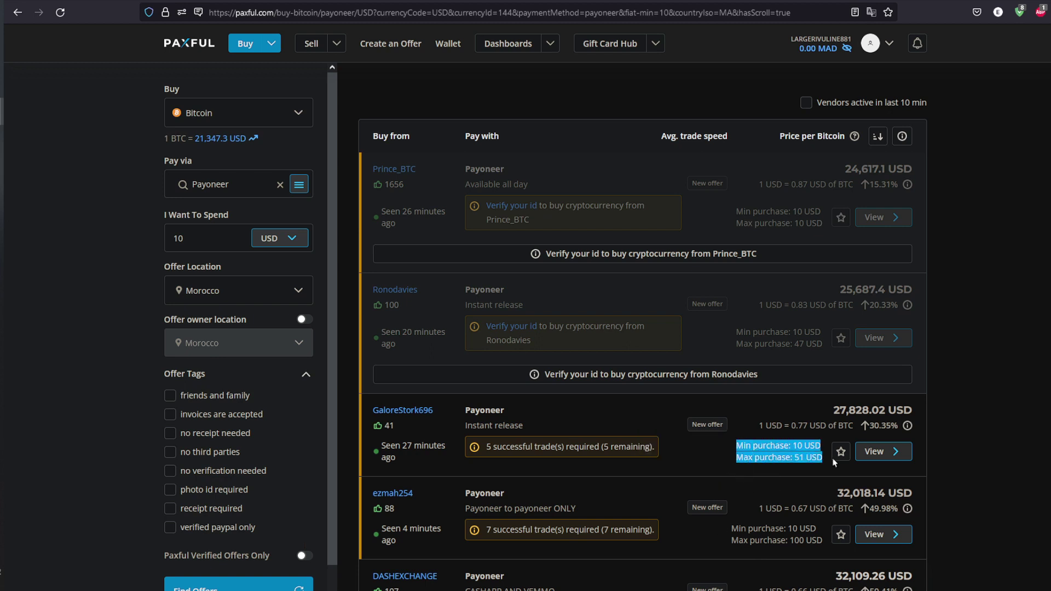
{"action": "left_click", "coordinate": [791, 494]}
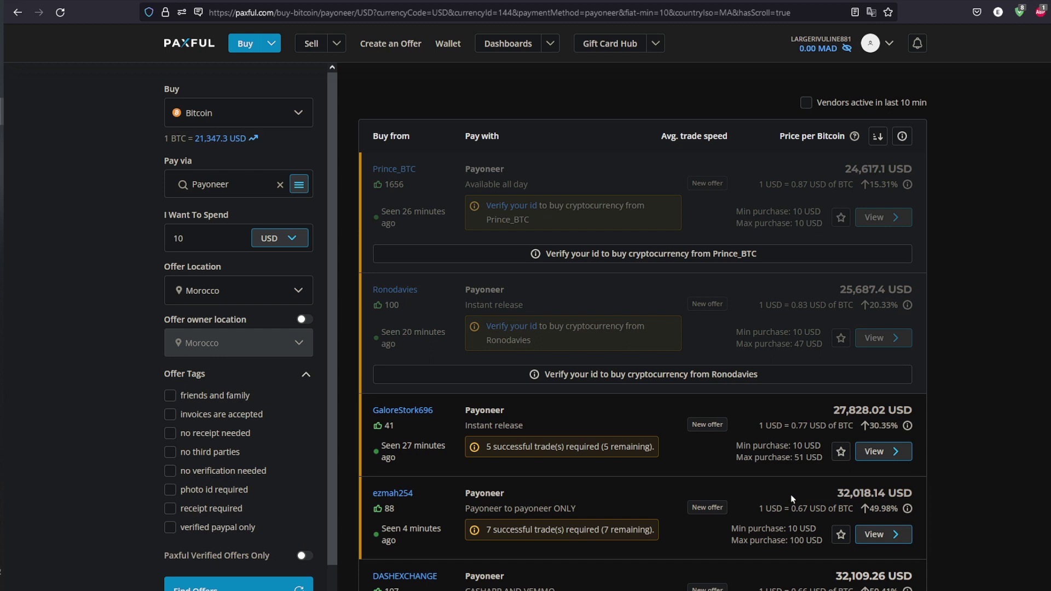